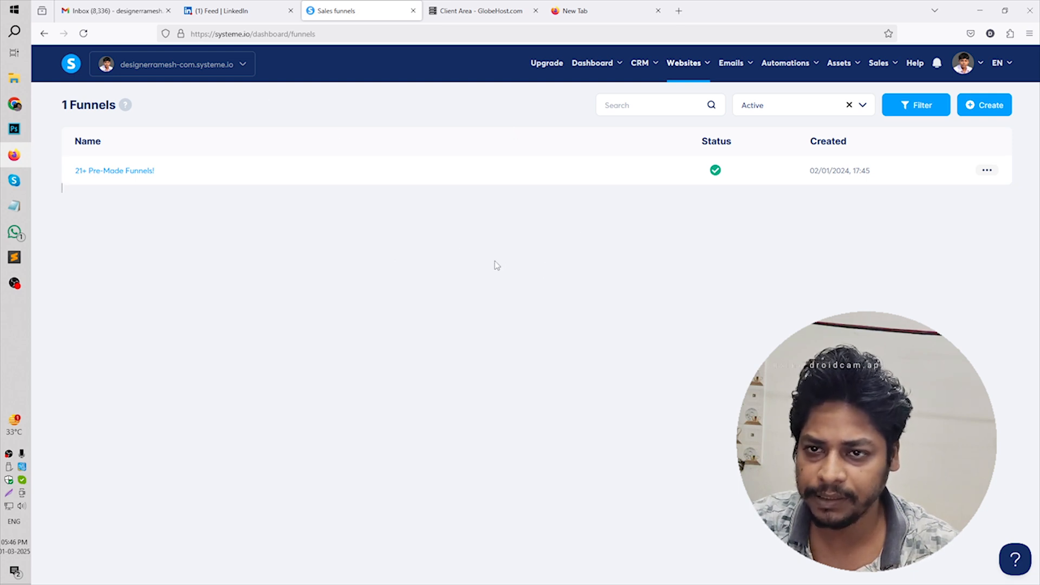
Open the custom domains list in the account's profile settings and check the status of the listed domains.
click(980, 66)
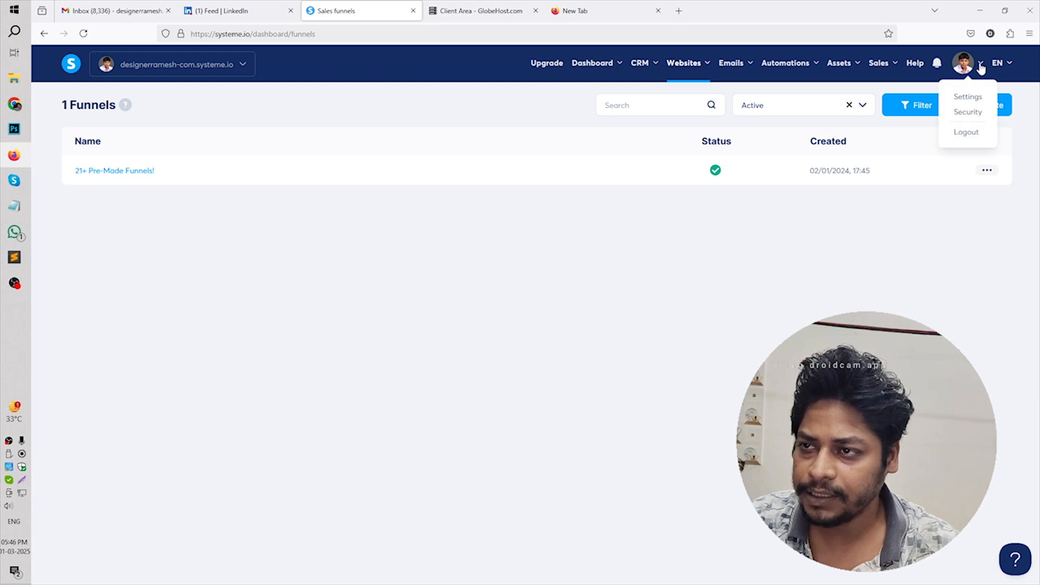
click(969, 97)
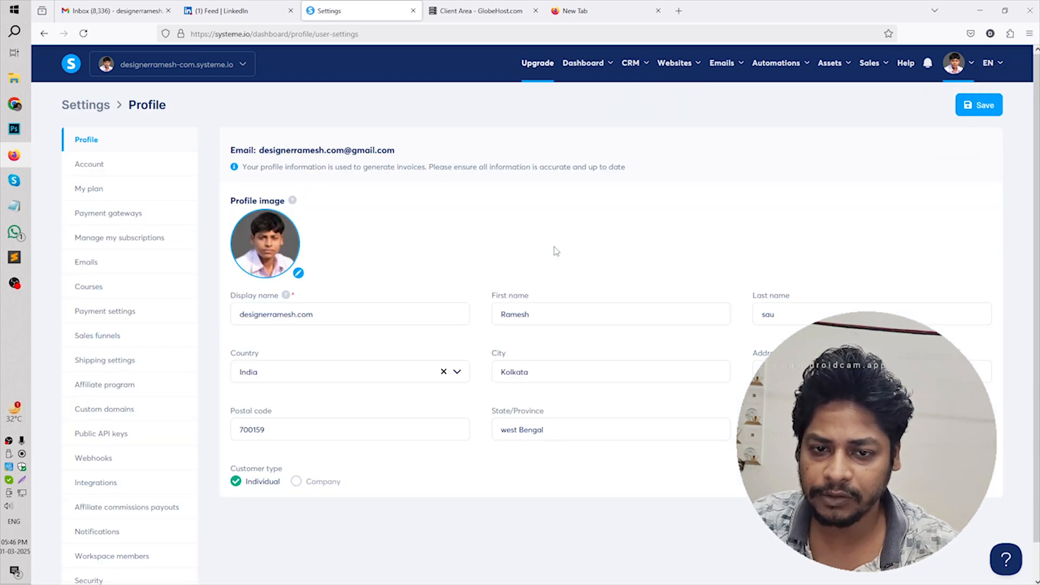
scroll(556, 251, down, 1)
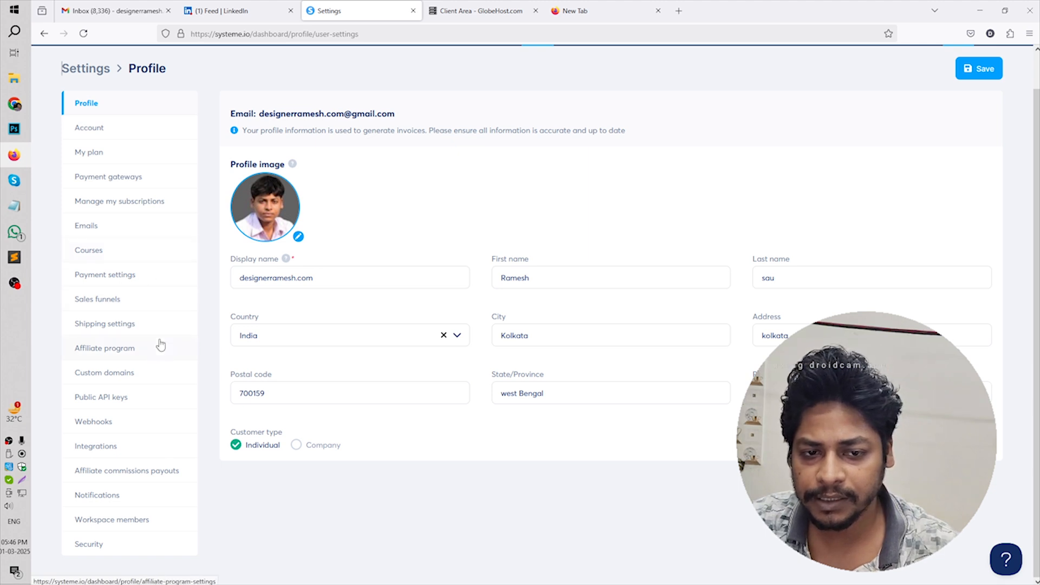
click(146, 377)
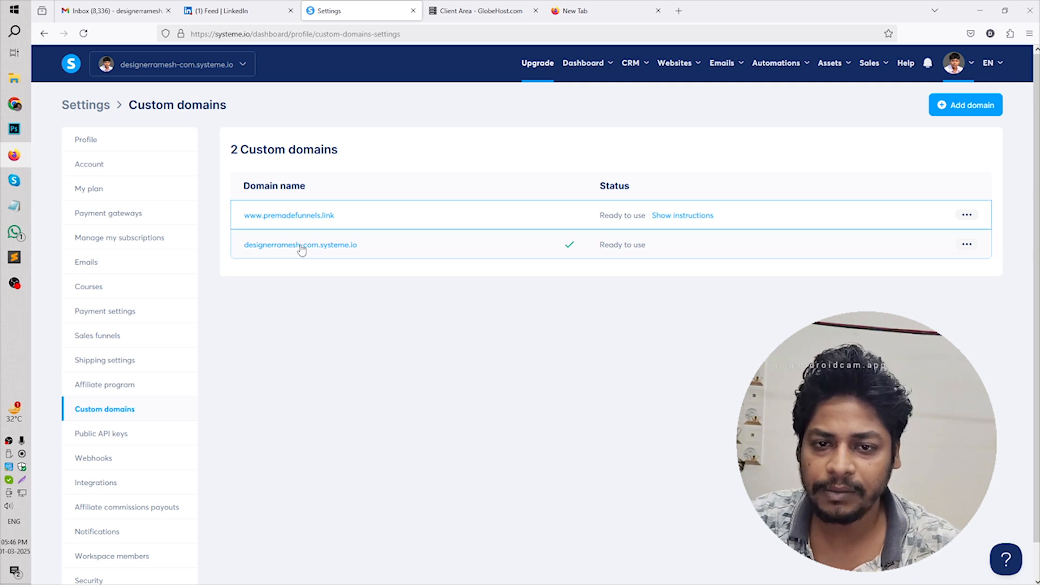
click(267, 273)
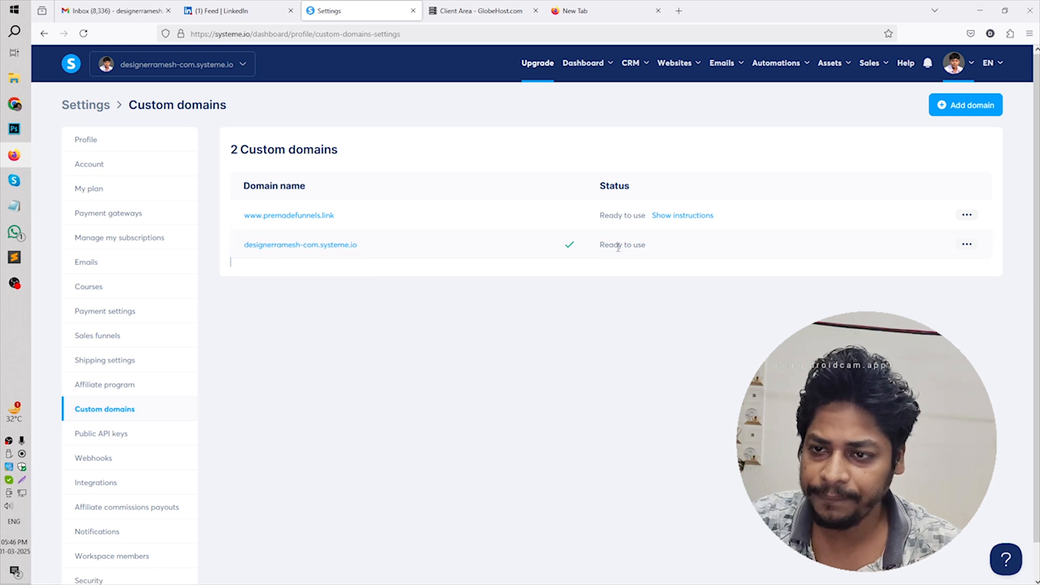
drag(606, 245, 631, 246)
click(599, 296)
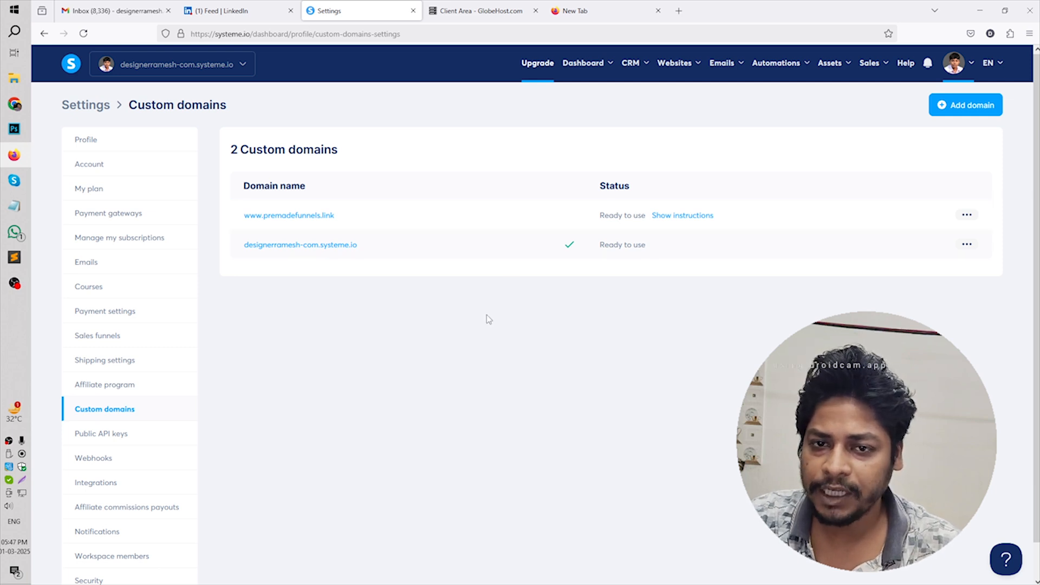
Try to add a new custom domain named domain.com.
click(959, 109)
click(403, 309)
text(domau)
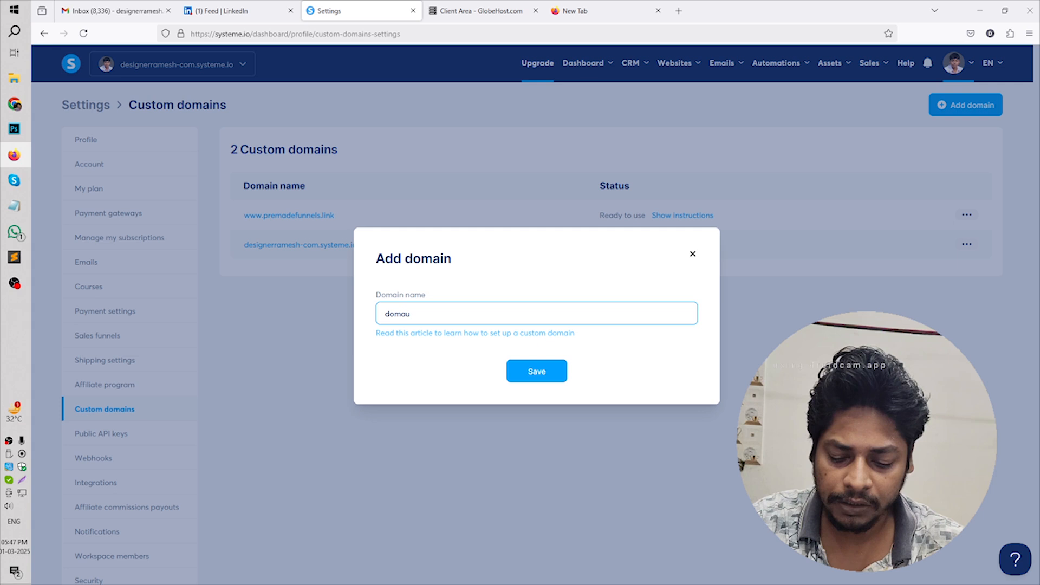
key(ctrl+k)
text(inname)
double_click(426, 318)
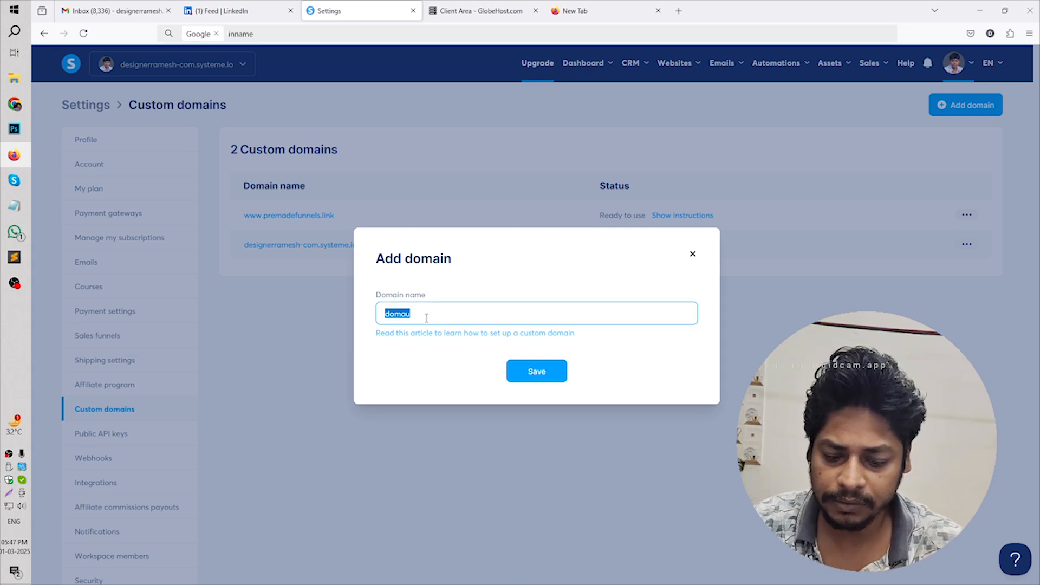
text(domain)
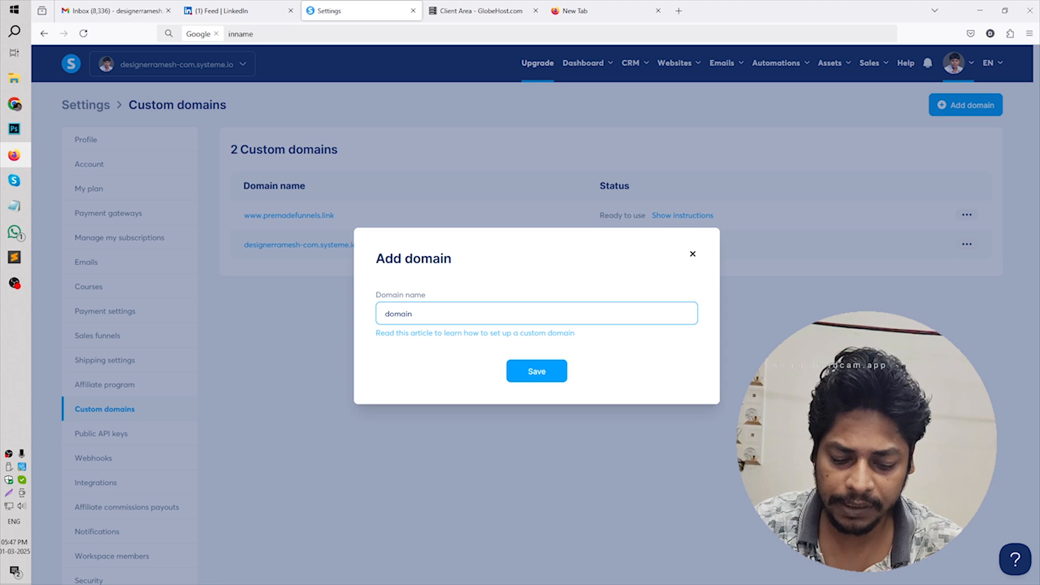
text( nameom)
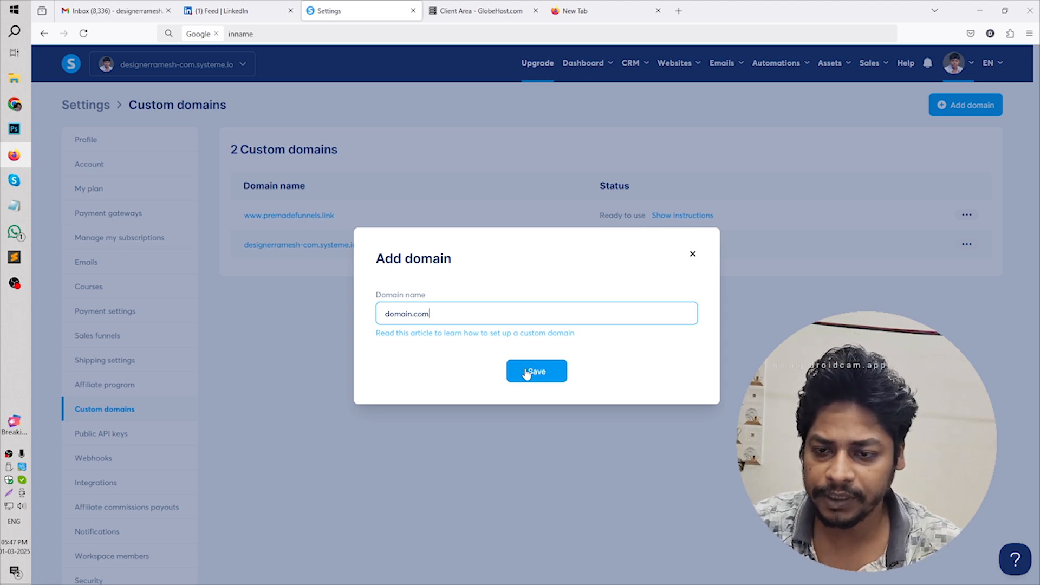
click(526, 373)
click(966, 216)
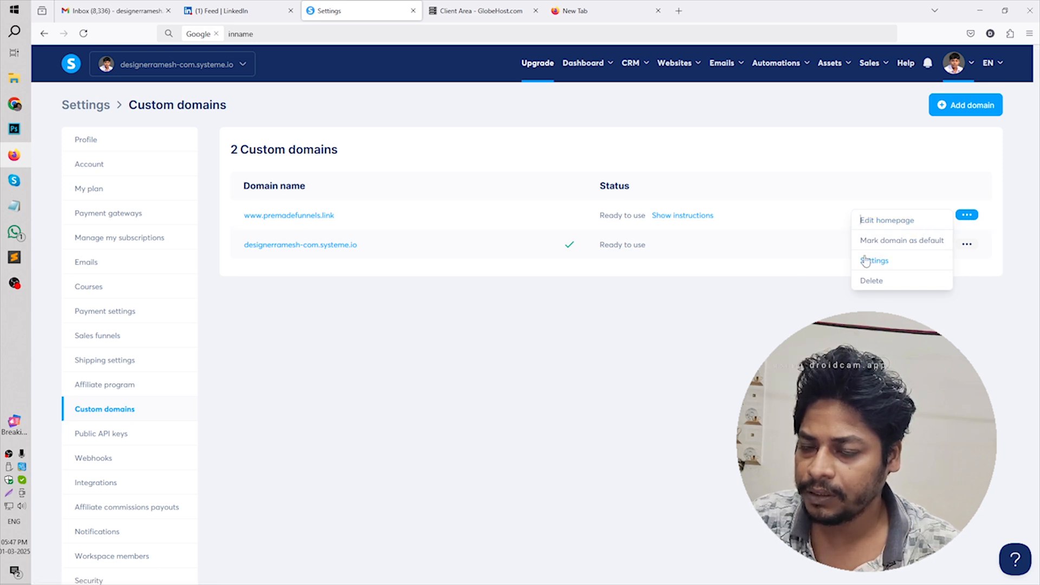
click(379, 290)
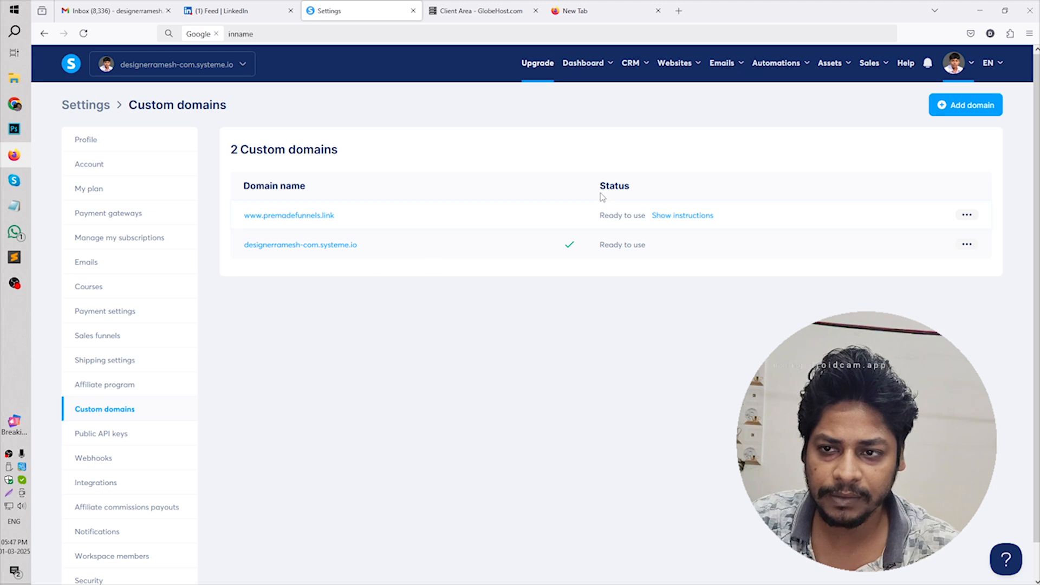
click(672, 216)
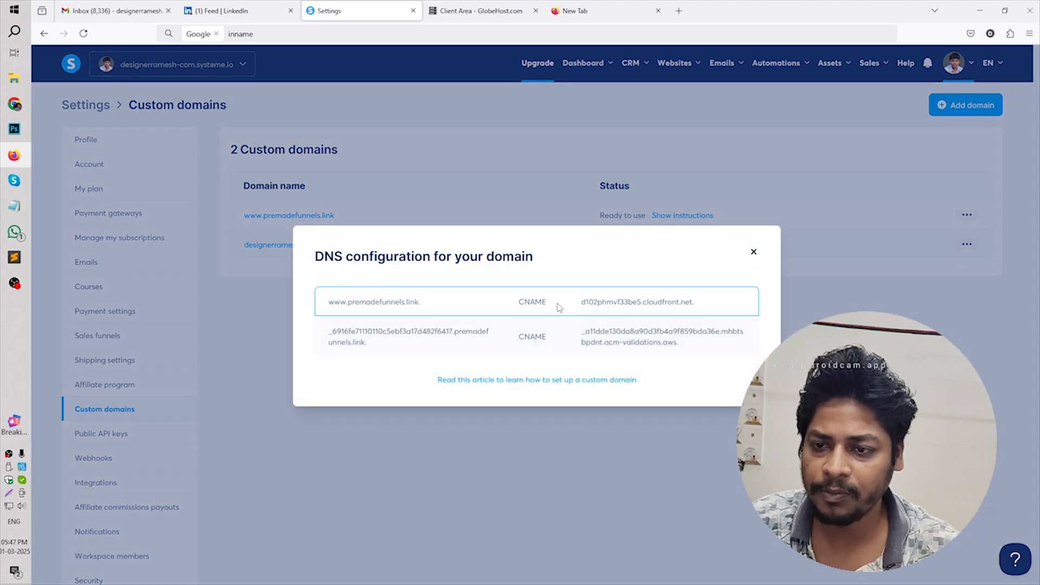
drag(355, 257, 457, 257)
click(469, 257)
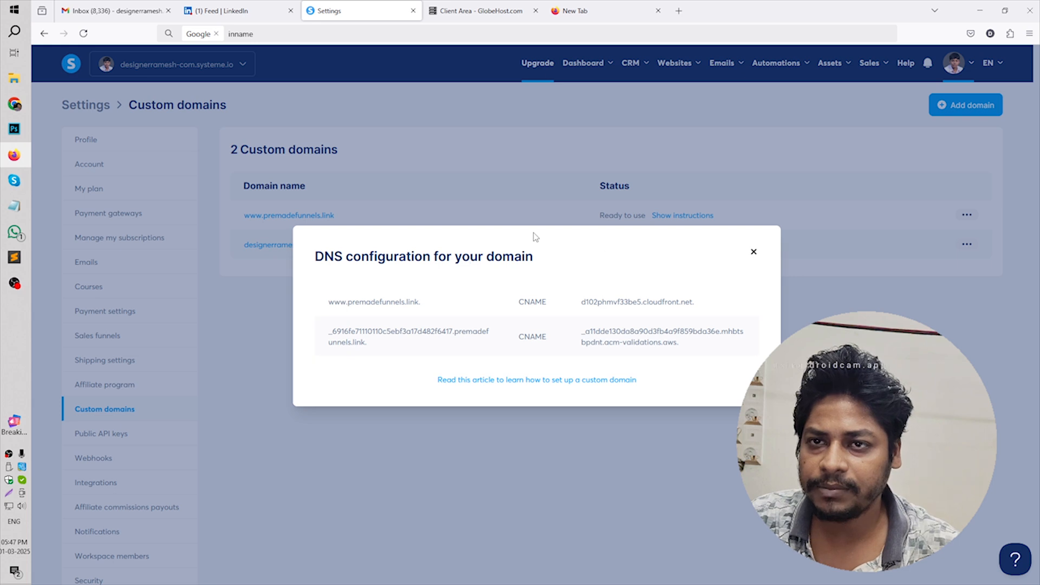
Switch to the GlobeHost client area and examine the DNS management records of premadefunnels.link.
click(475, 7)
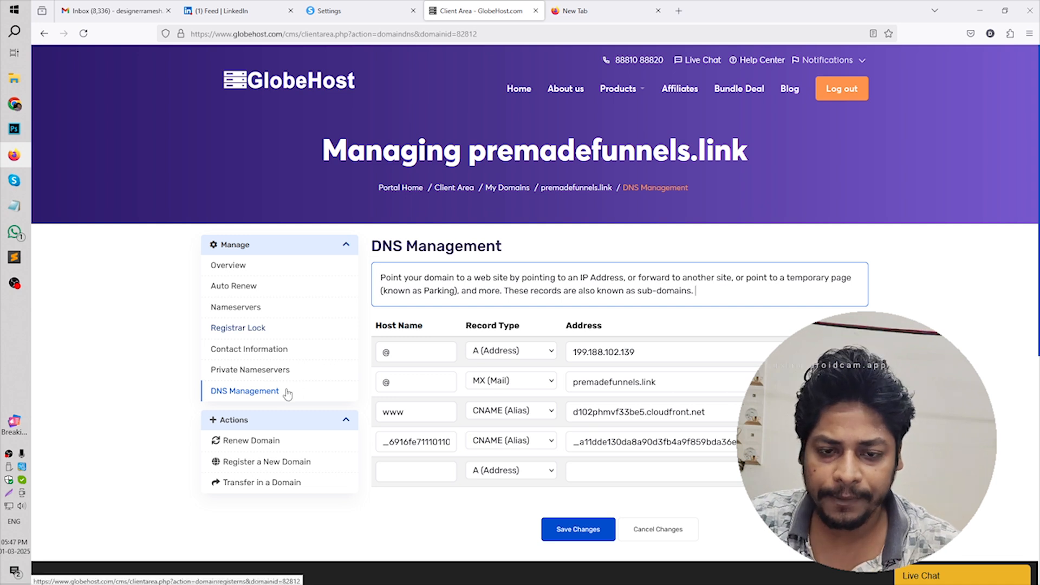
scroll(271, 393, down, 1)
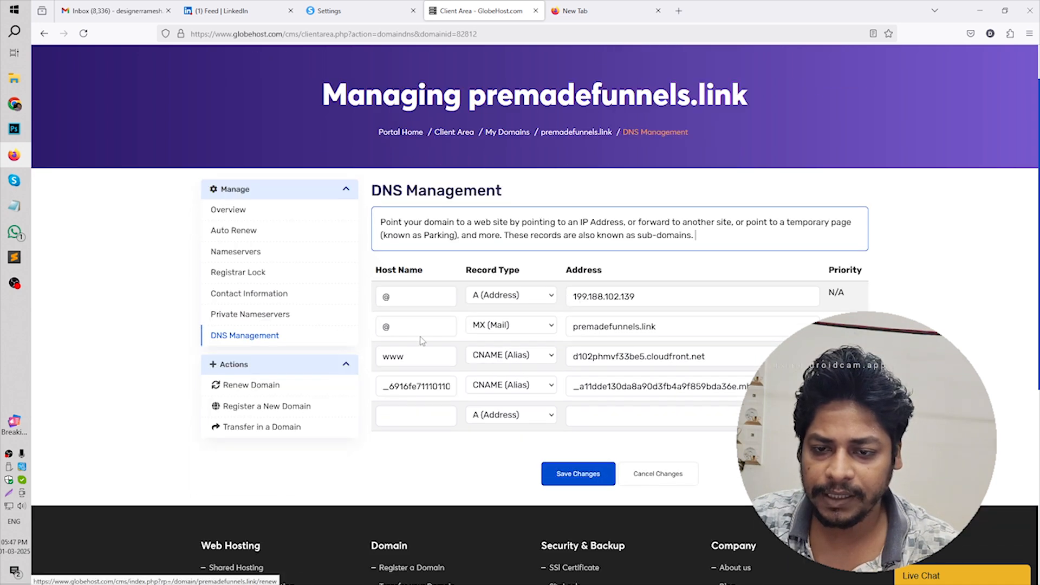
click(439, 294)
click(431, 326)
click(423, 357)
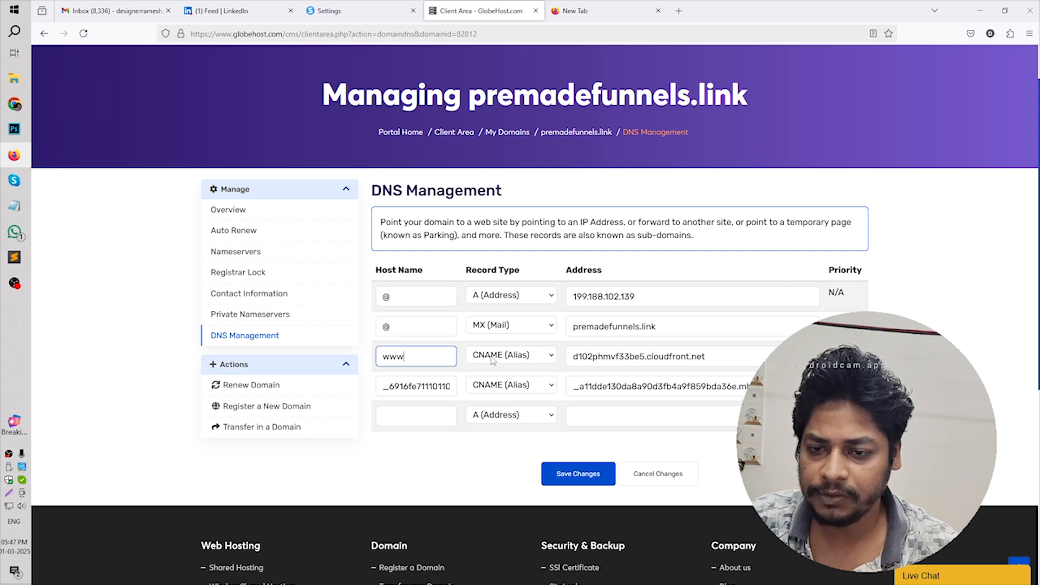
Compare both CNAME records in systeme.io's DNS instructions with the GlobeHost records, and close the instructions.
click(352, 11)
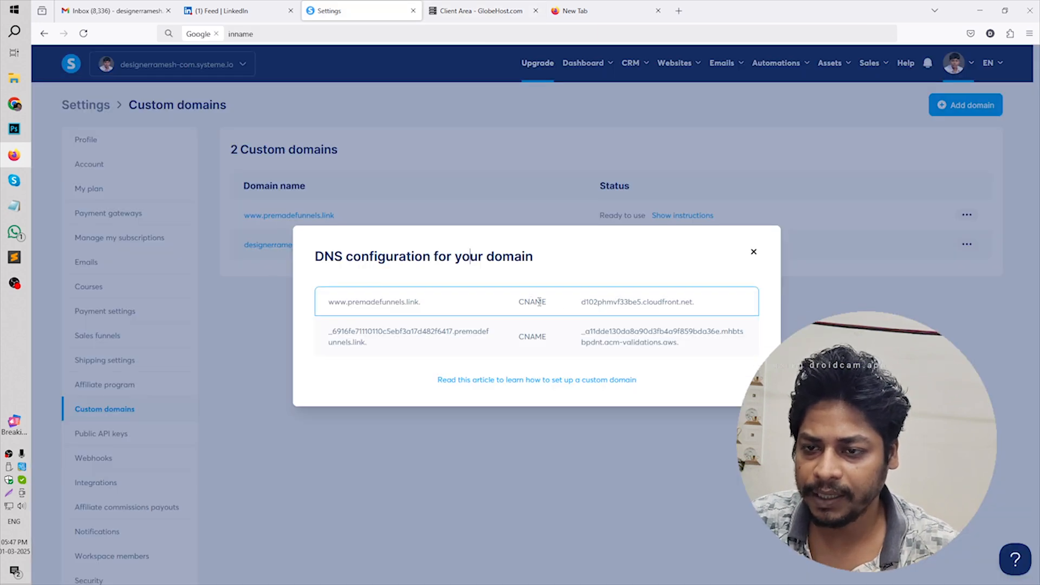
key(ctrl+Tab)
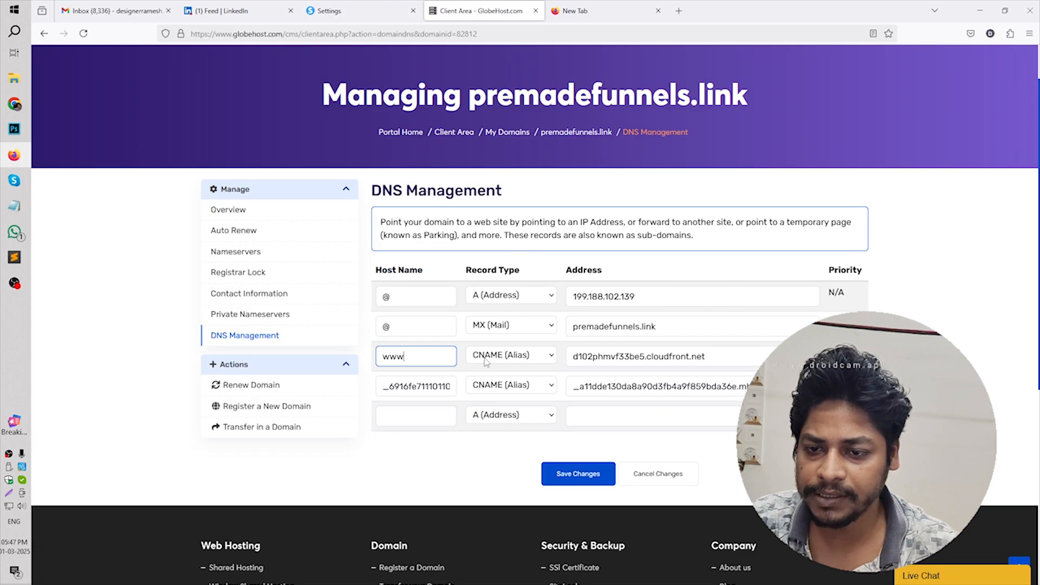
click(358, 11)
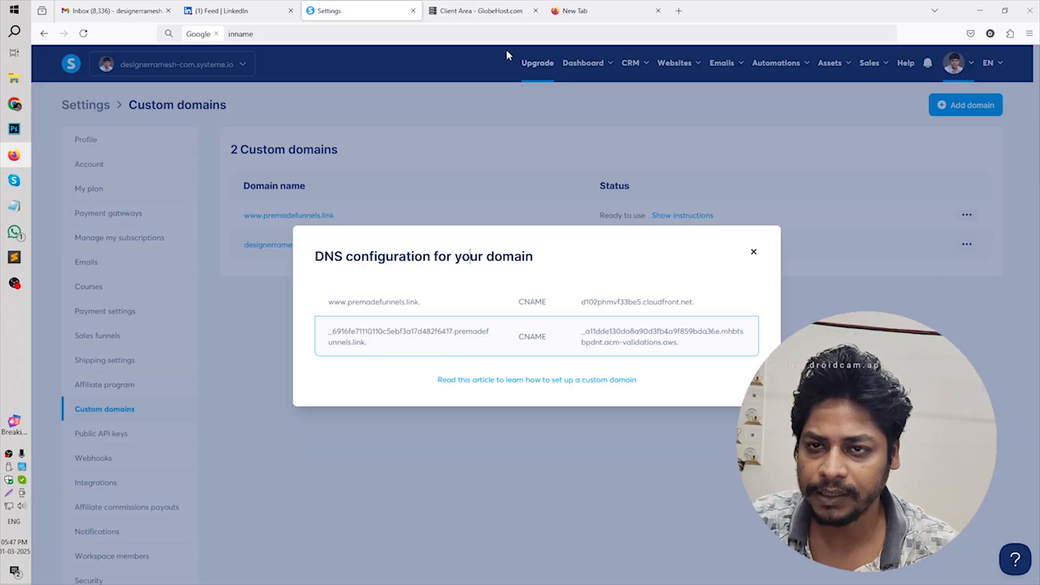
click(488, 12)
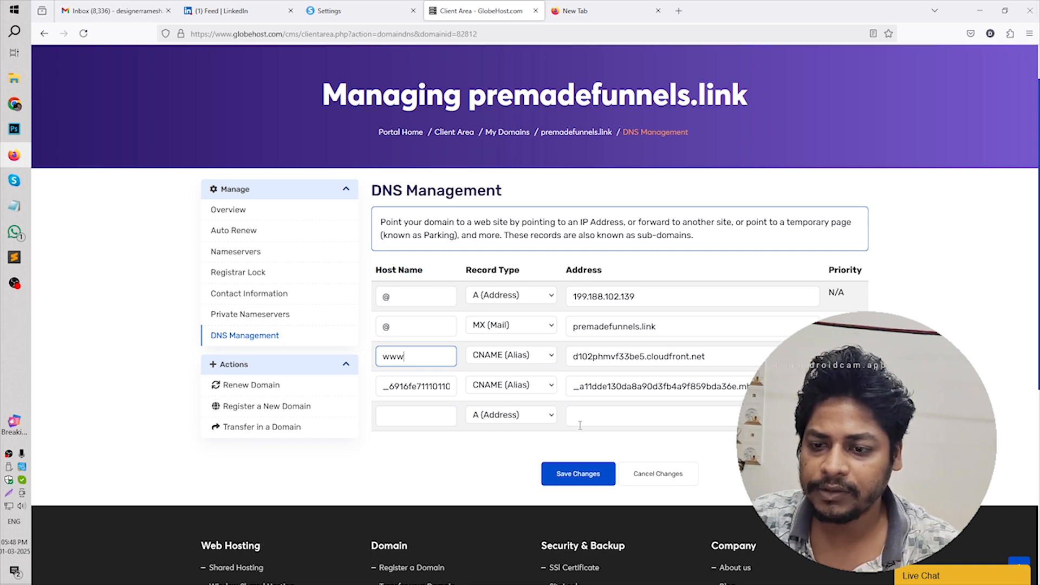
click(357, 11)
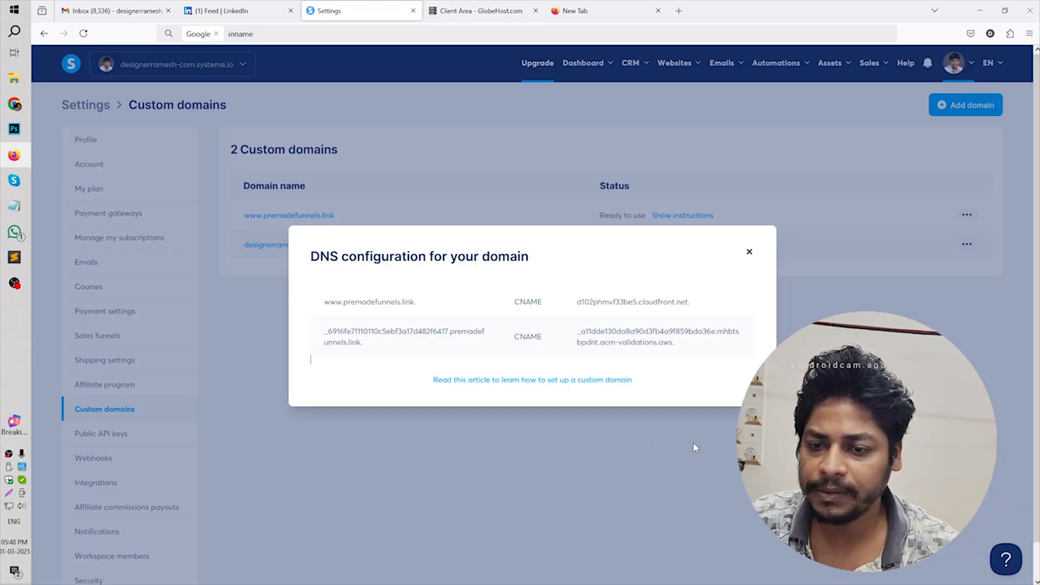
click(695, 448)
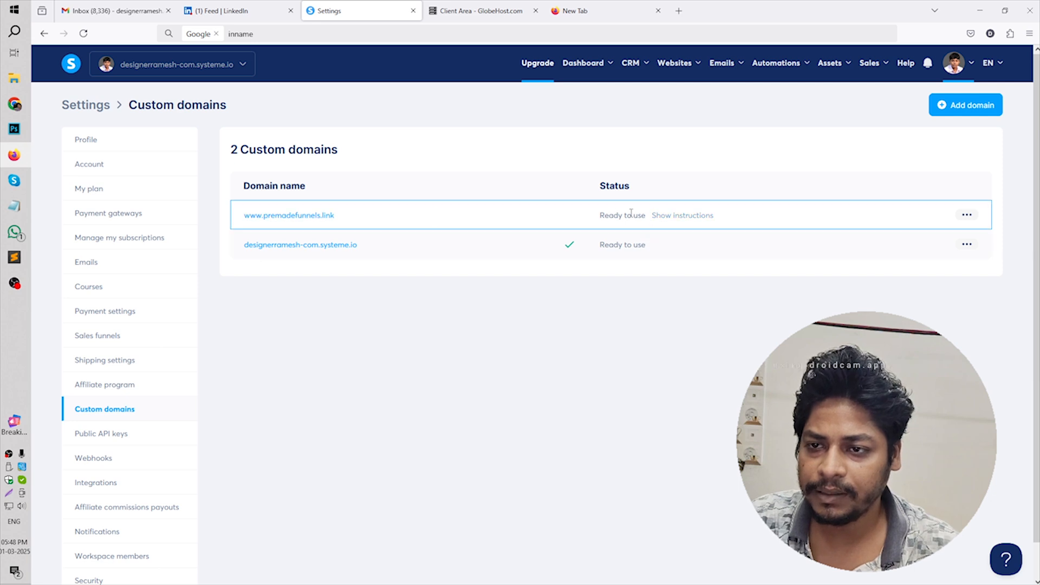
click(606, 329)
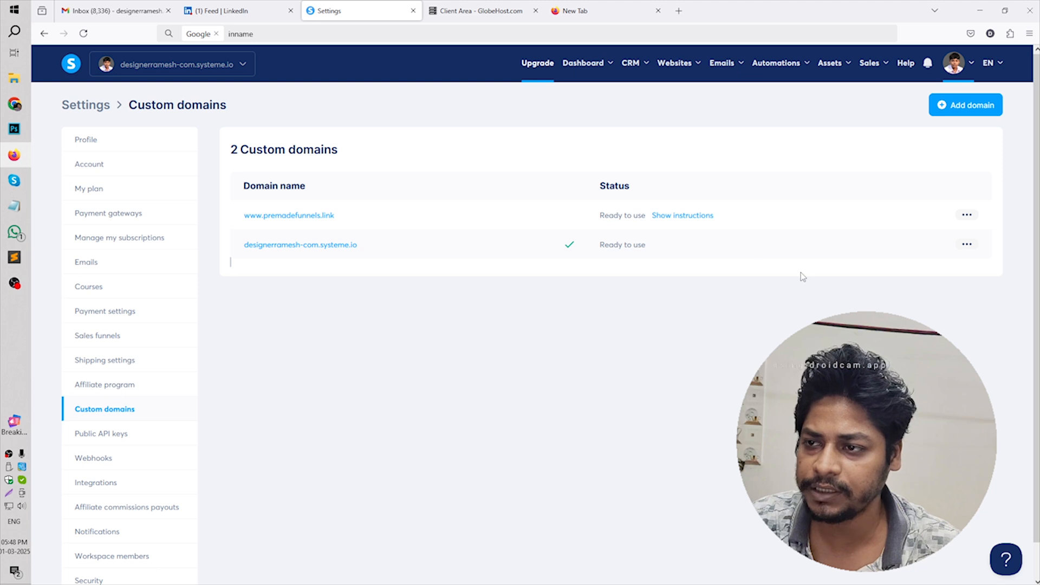
click(967, 214)
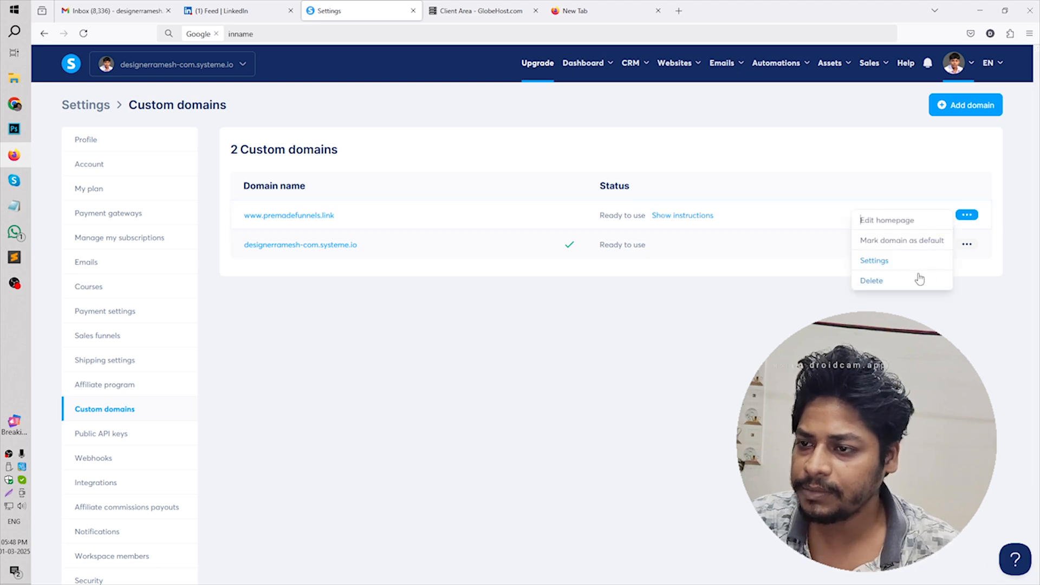
click(875, 261)
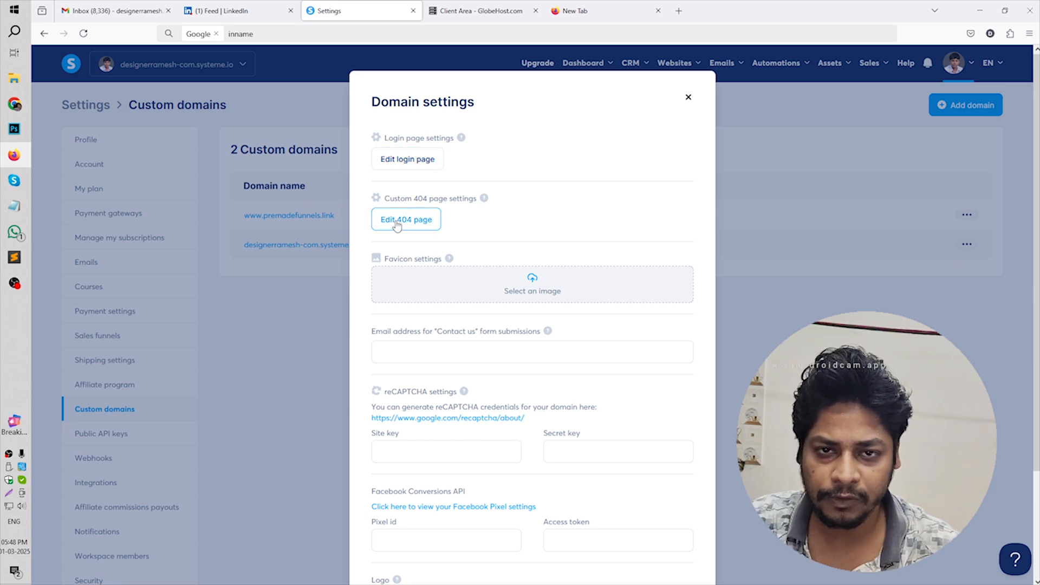
scroll(470, 233, down, 2)
scroll(500, 245, down, 2)
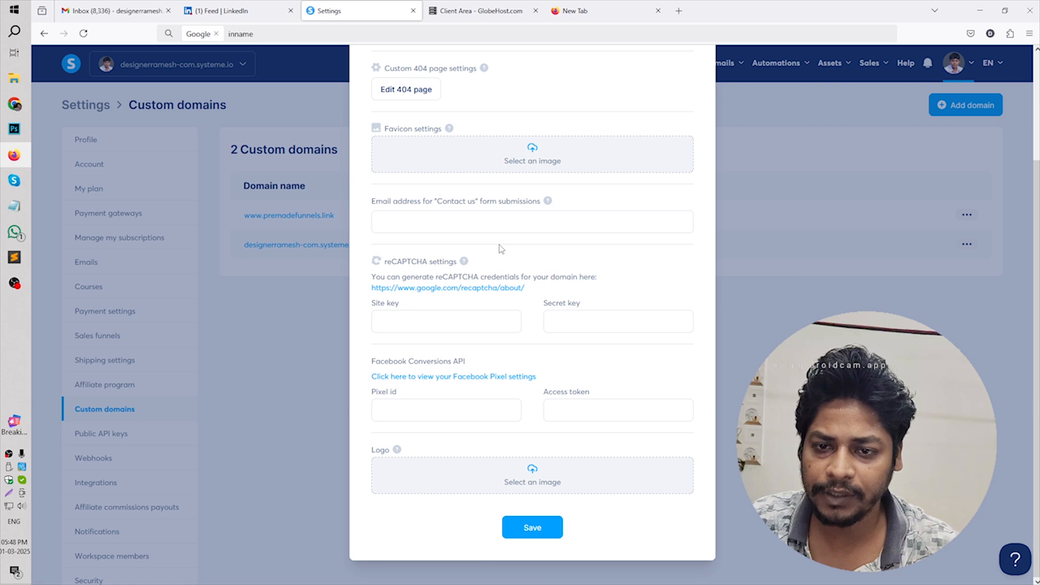
scroll(499, 246, up, 4)
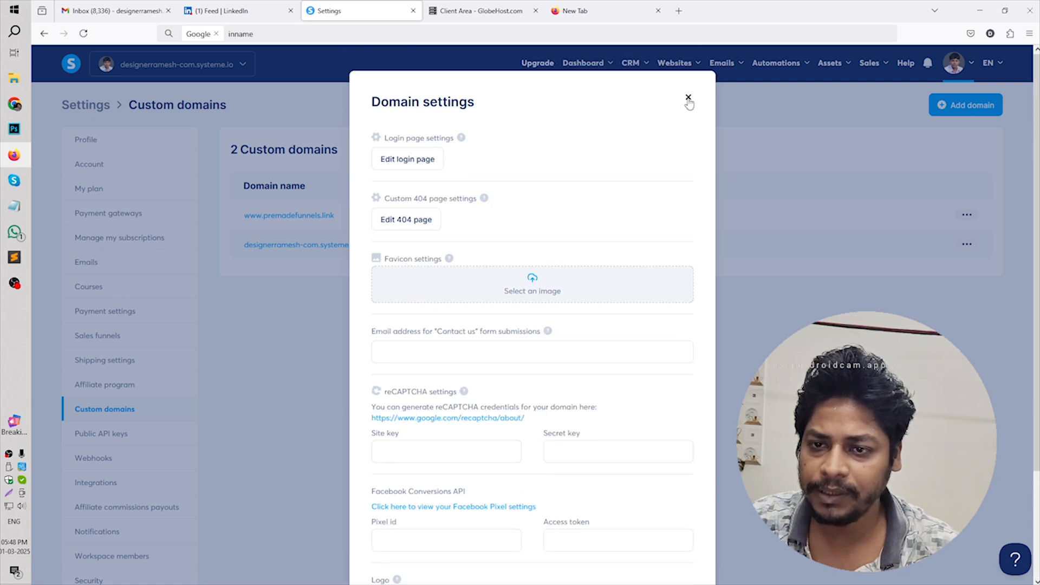
scroll(555, 295, down, 3)
scroll(556, 297, up, 4)
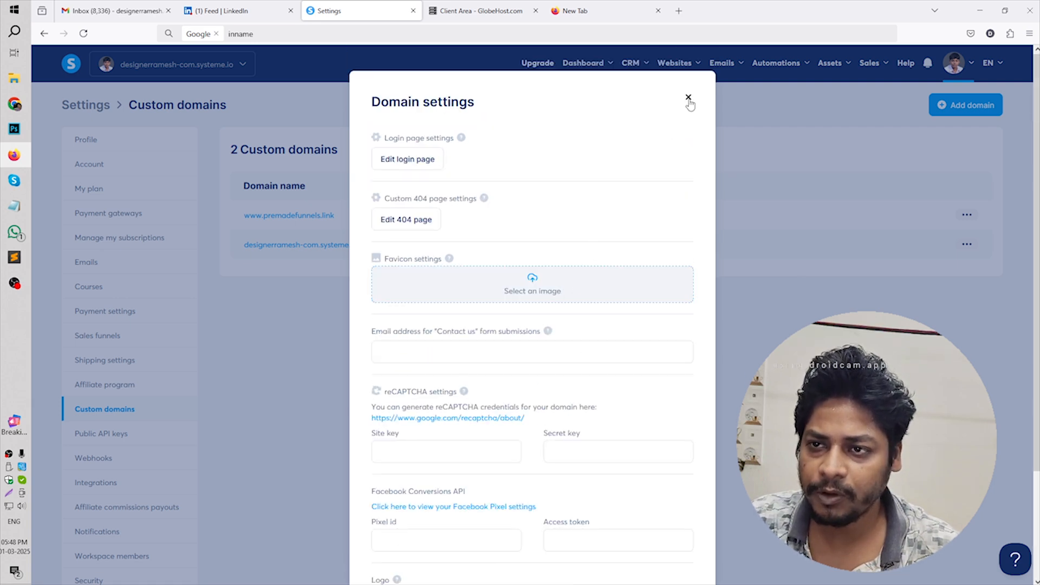
click(714, 382)
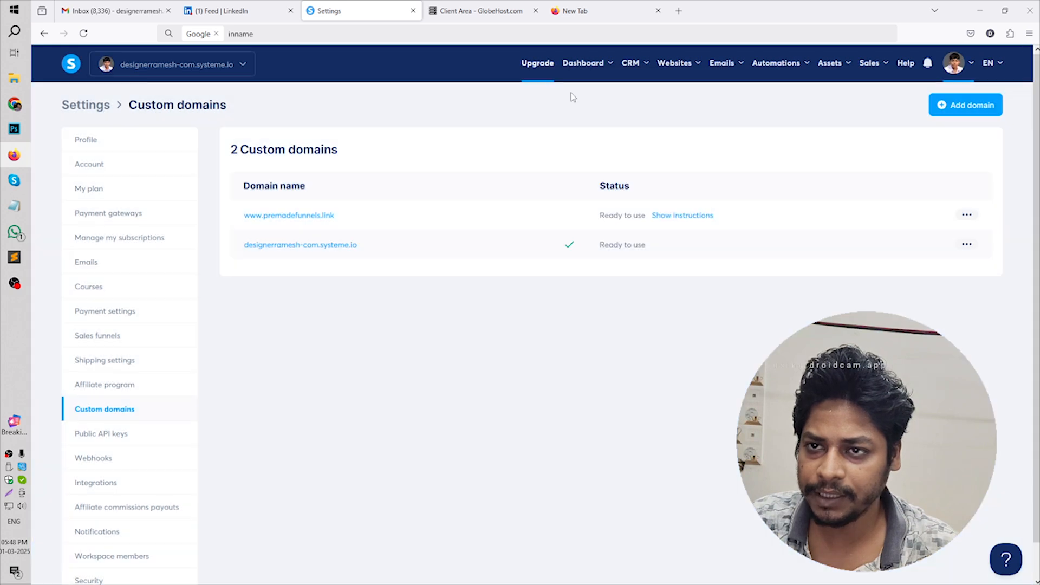
Open the plan comparison in a new tab and check the custom domains allowance of the Freemium, Startup and Webinar plans.
middle_click(538, 66)
click(469, 10)
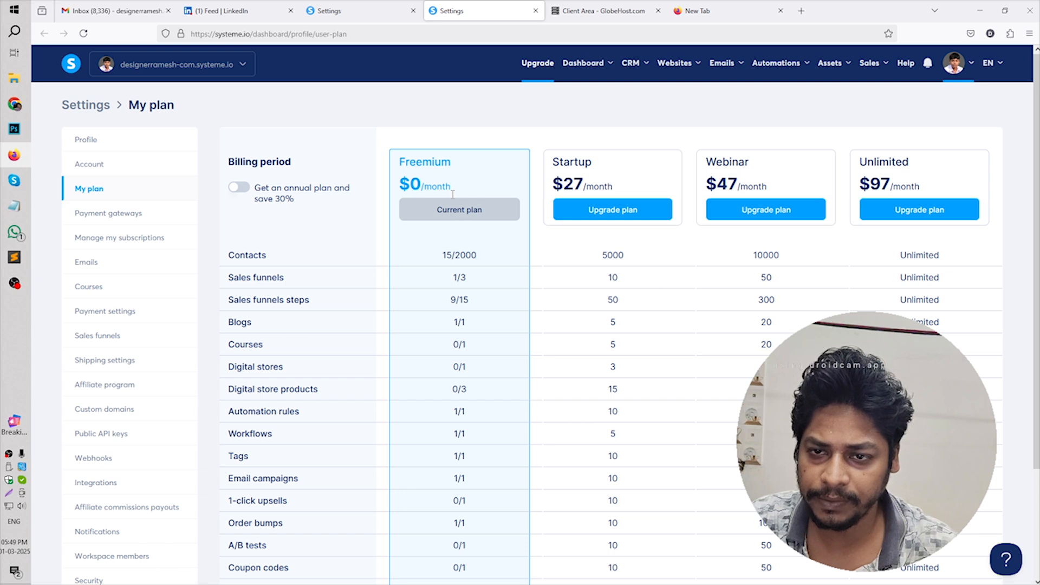
scroll(436, 182, down, 1)
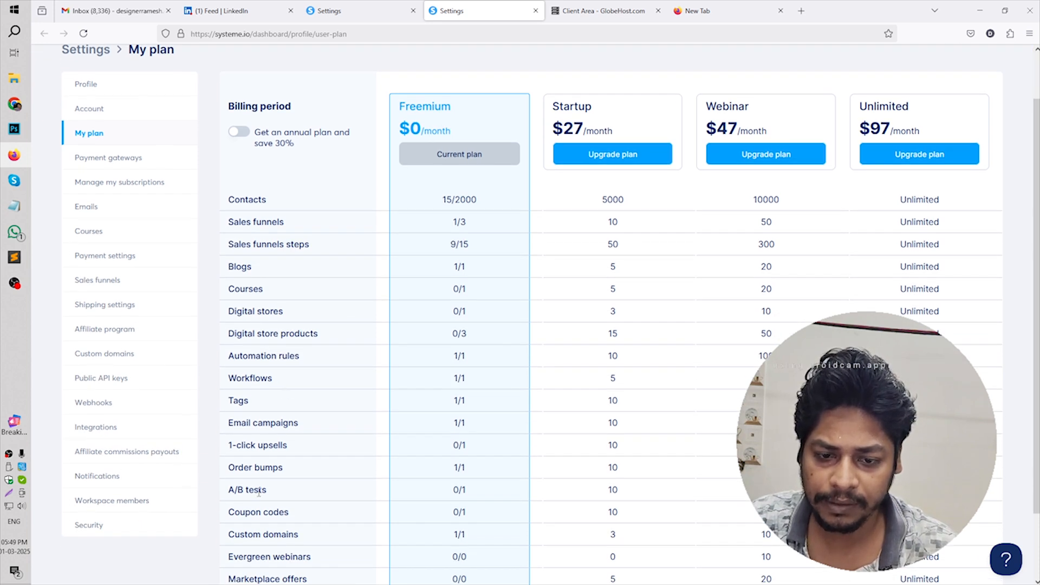
drag(239, 535, 461, 535)
click(462, 535)
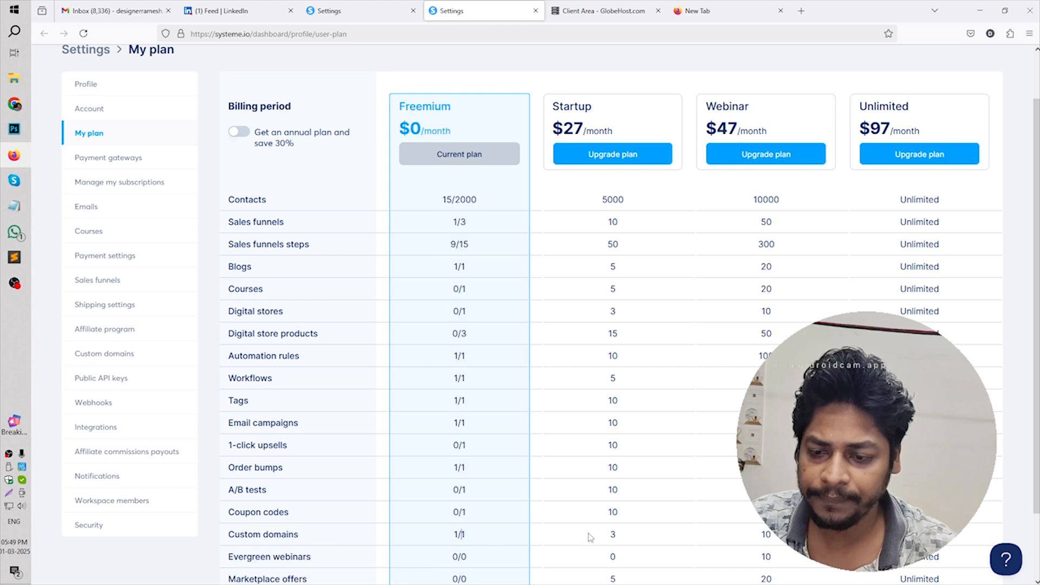
double_click(612, 536)
double_click(769, 535)
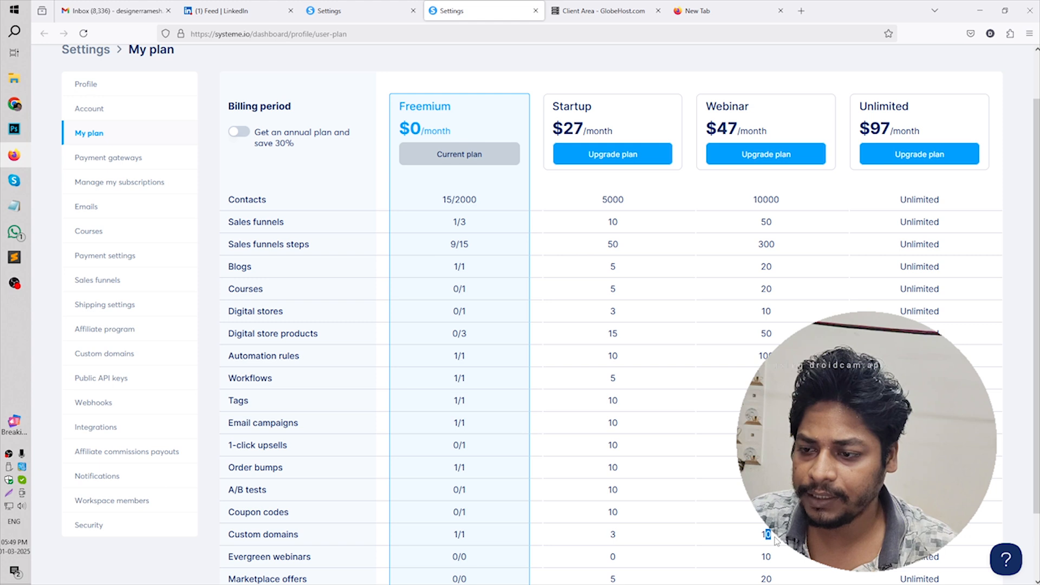
scroll(605, 368, up, 2)
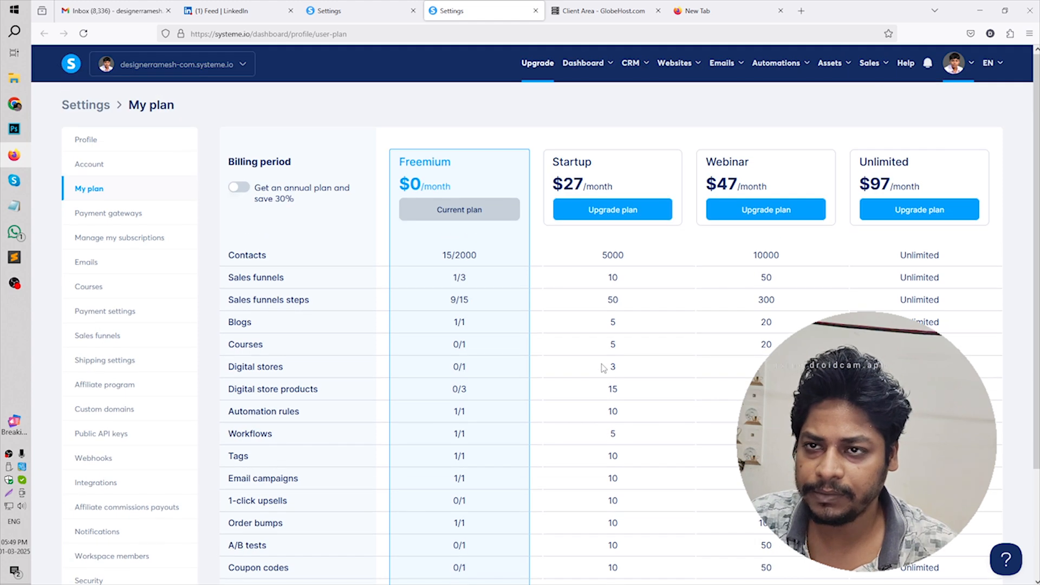